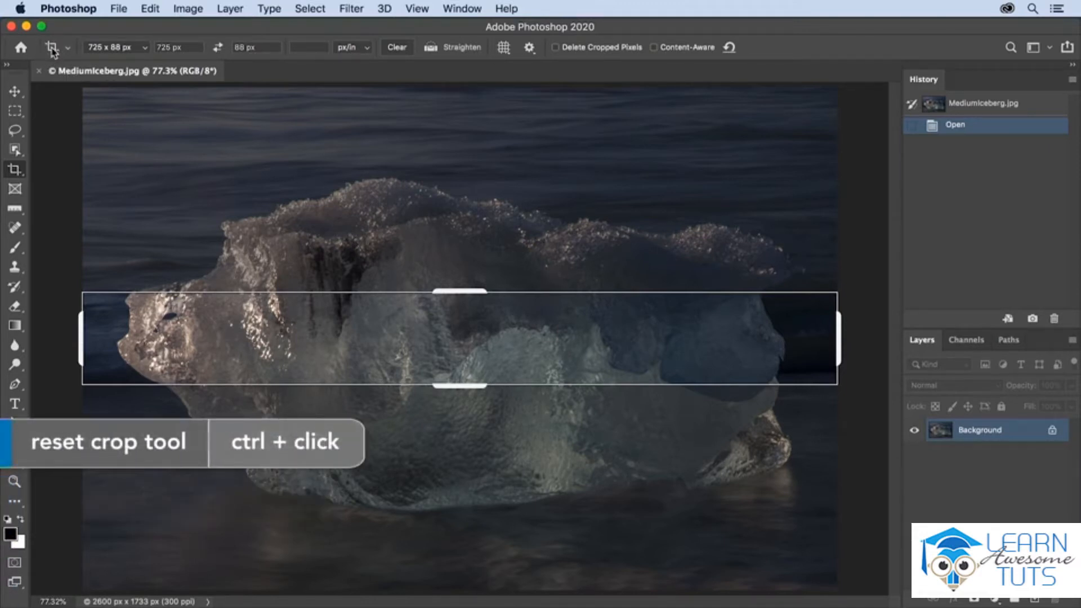
Step: Reset the Crop tool to its default settings and dismiss the narrow crop outline on the iceberg photo
{"action": "left_click", "coordinate": [51, 49], "text": "ctrl"}
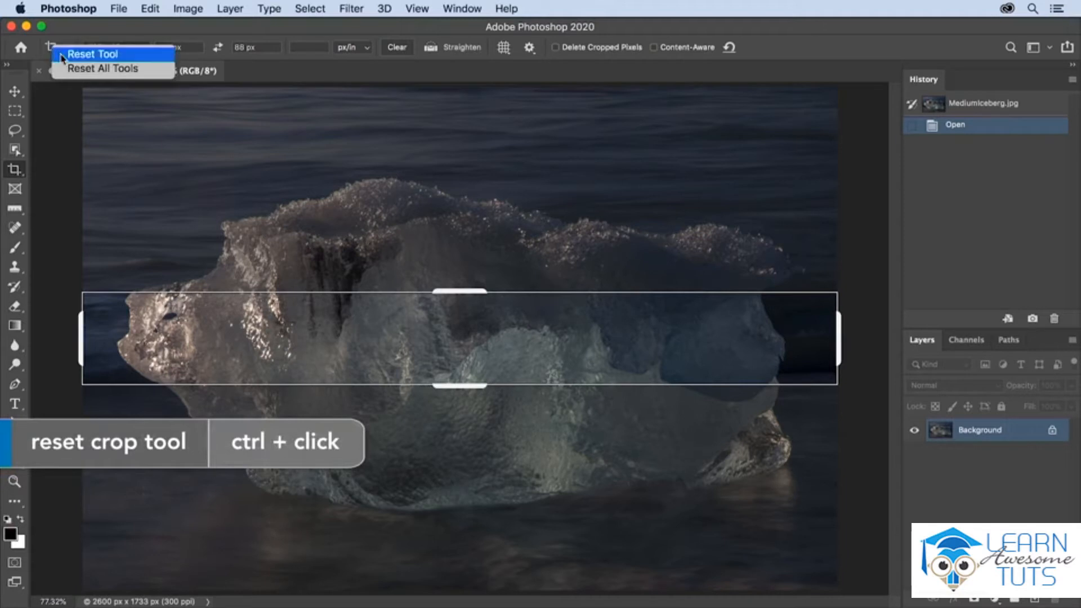
{"action": "left_click", "coordinate": [62, 55]}
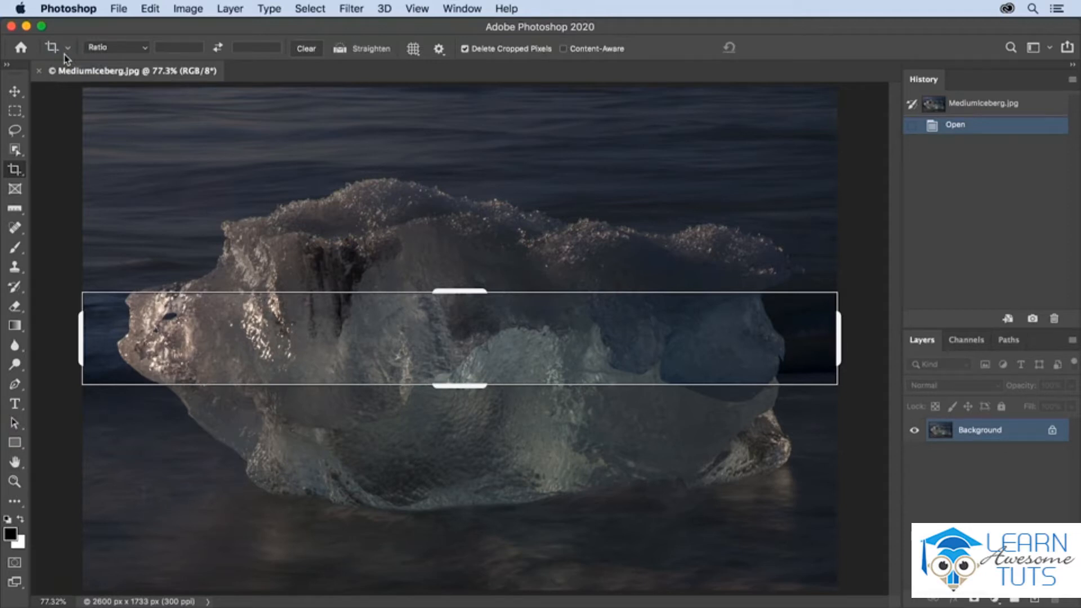
{"action": "key", "text": "Escape"}
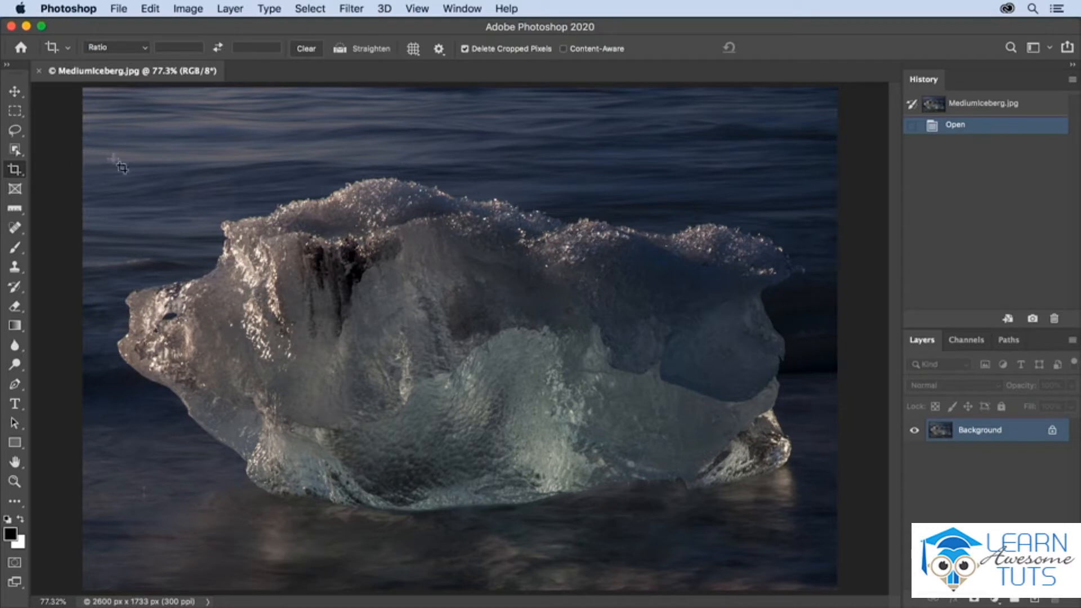
Step: Try extending the canvas evenly around the locked Background to about 2826 x 1883 px with the Crop tool, and undo the crop
{"action": "left_click_drag", "start_coordinate": [114, 106], "coordinate": [807, 560]}
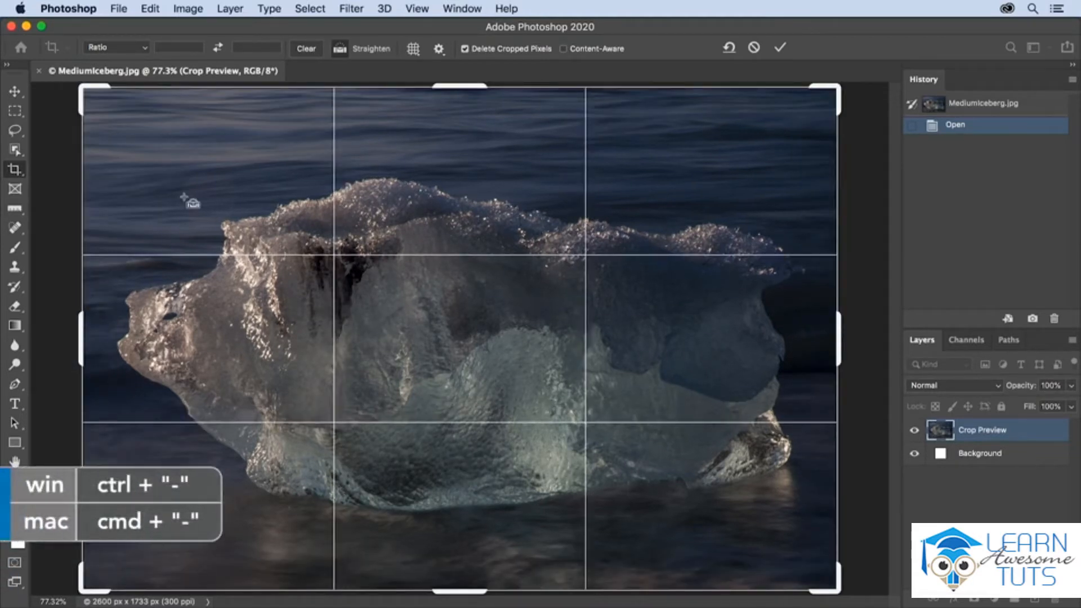
{"action": "key", "text": "super+minus"}
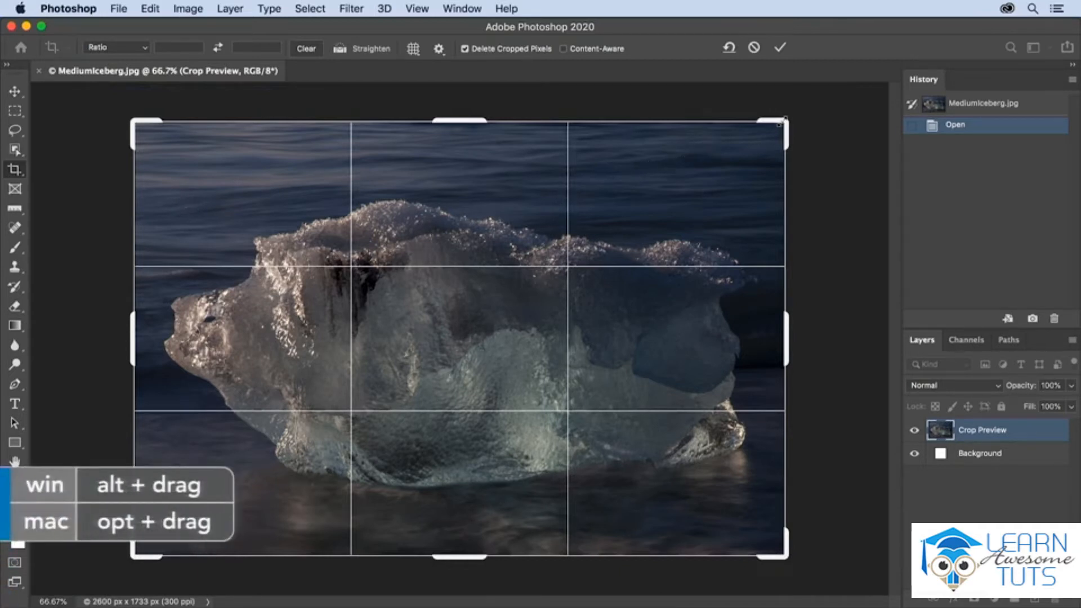
{"action": "left_click_drag", "start_coordinate": [787, 120], "coordinate": [810, 93]}
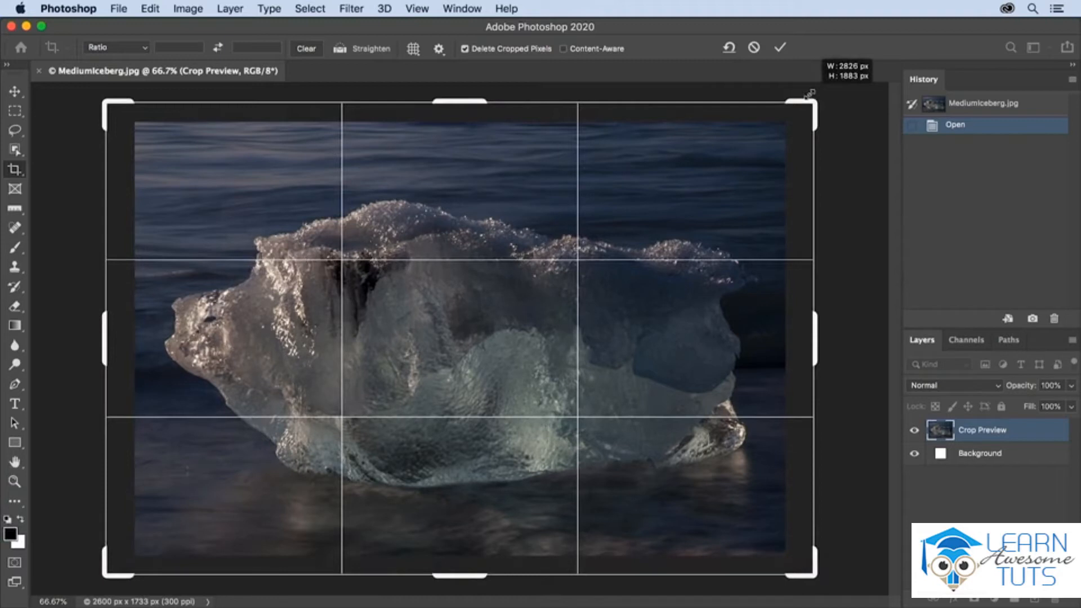
{"action": "left_click_drag", "start_coordinate": [810, 94], "coordinate": [810, 93]}
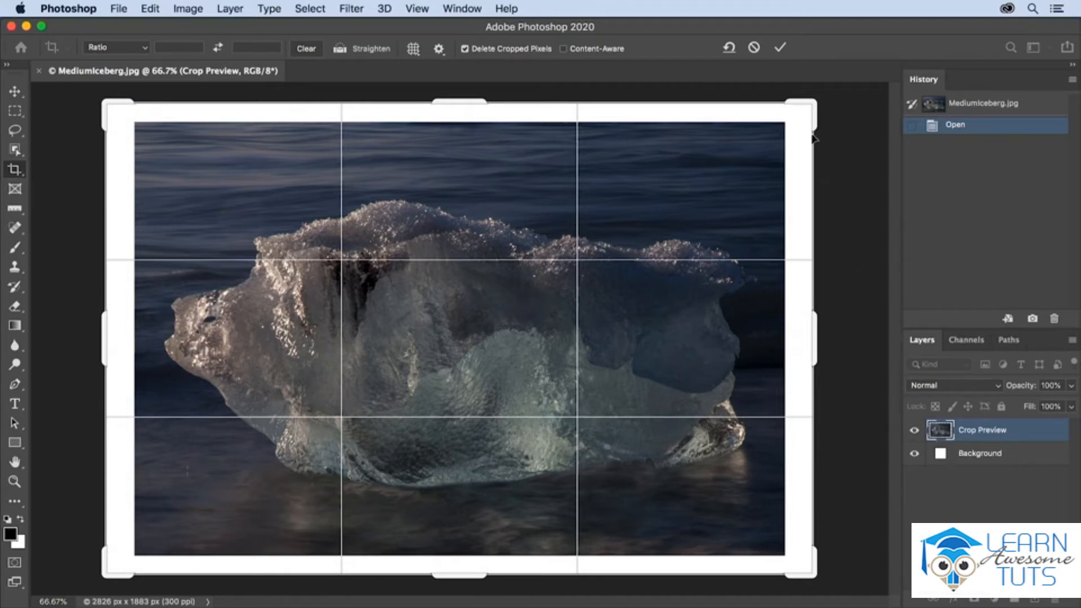
{"action": "left_click", "coordinate": [781, 49]}
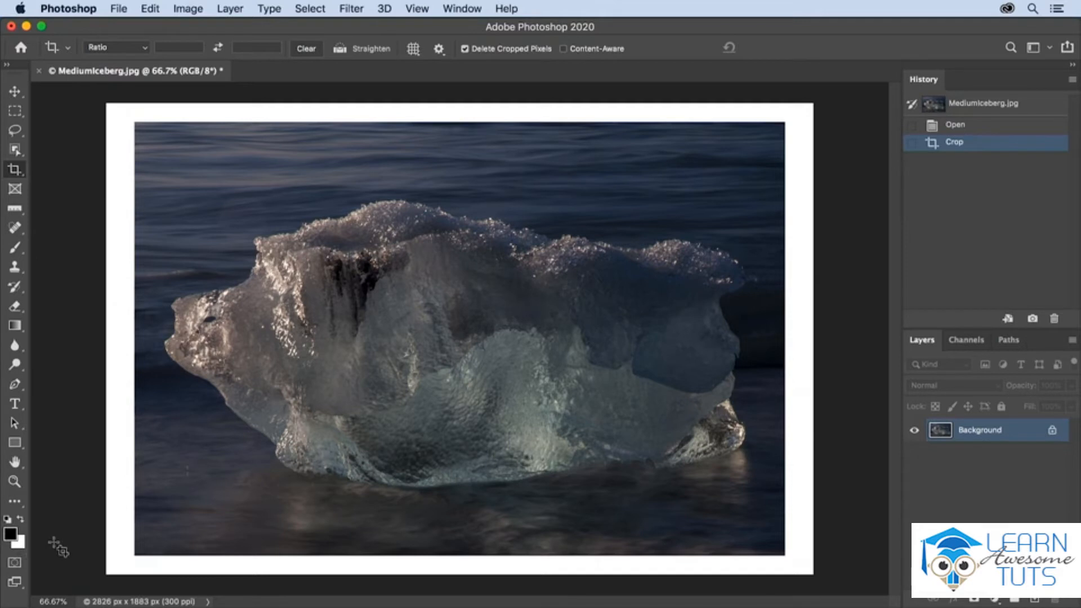
{"action": "key", "text": "super+z"}
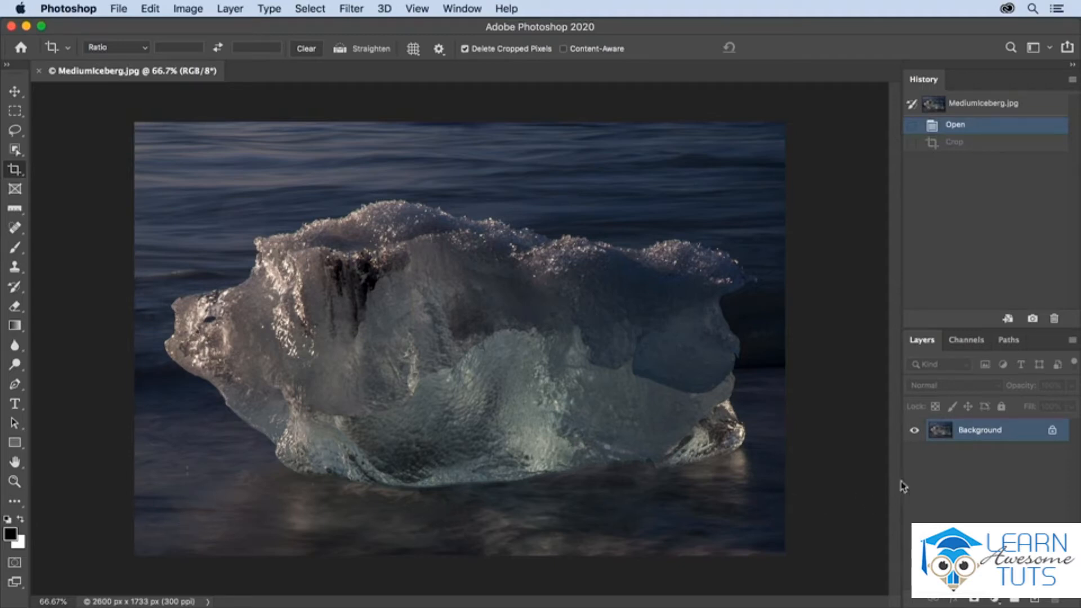
Step: Convert the locked Background into a regular, unlocked layer
{"action": "left_click", "coordinate": [1054, 432]}
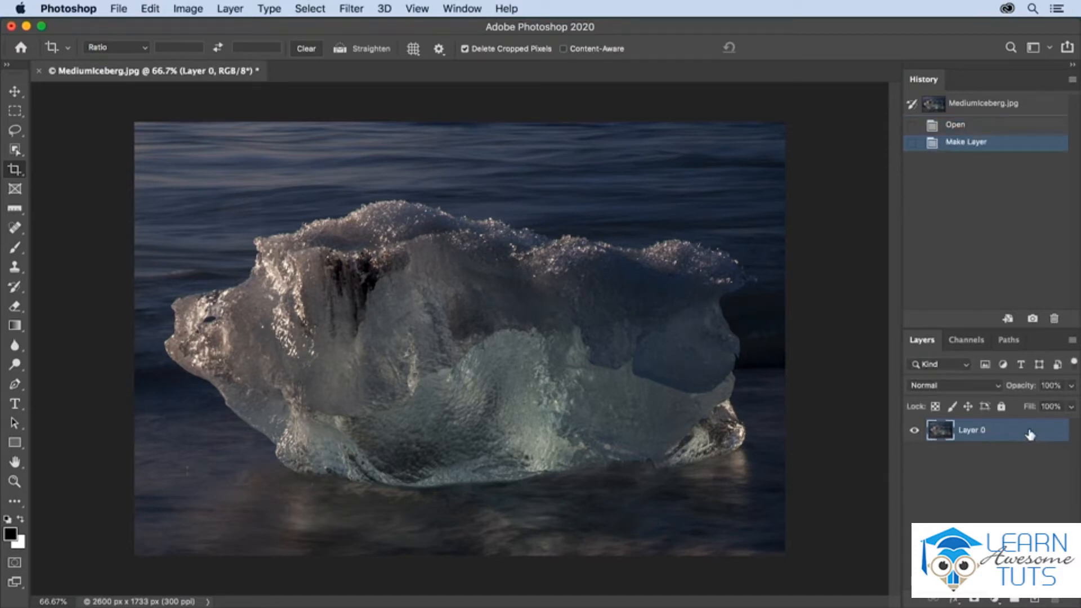
Step: Try extending the canvas around the unlocked photo layer to about 2874 x 1915 px with the Crop tool, and undo the crop
{"action": "left_click", "coordinate": [251, 203]}
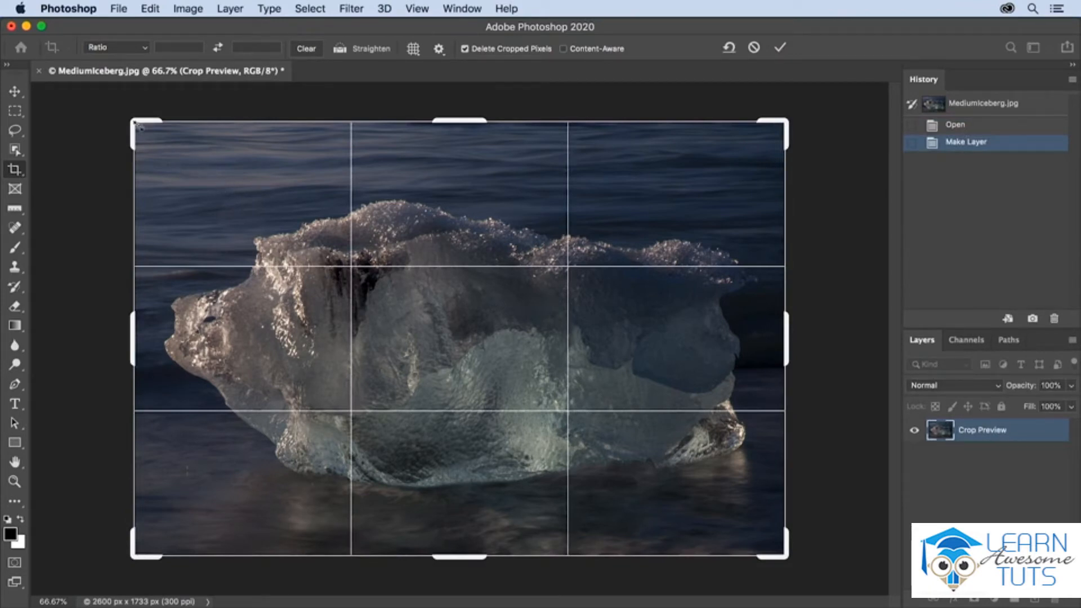
{"action": "left_click_drag", "start_coordinate": [134, 125], "coordinate": [100, 103]}
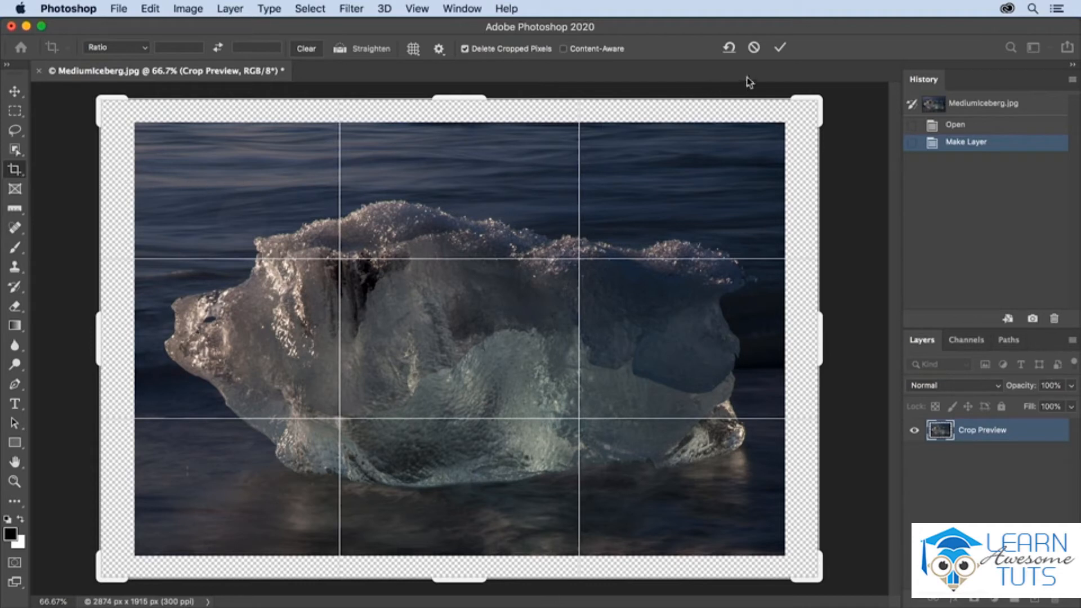
{"action": "left_click", "coordinate": [780, 47]}
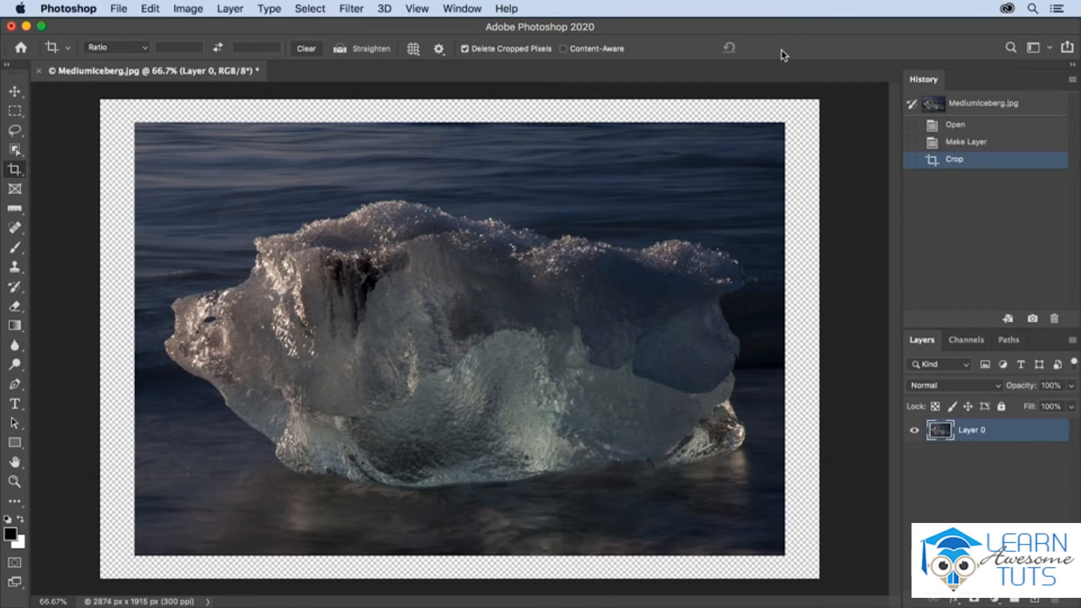
{"action": "key", "text": "super+z"}
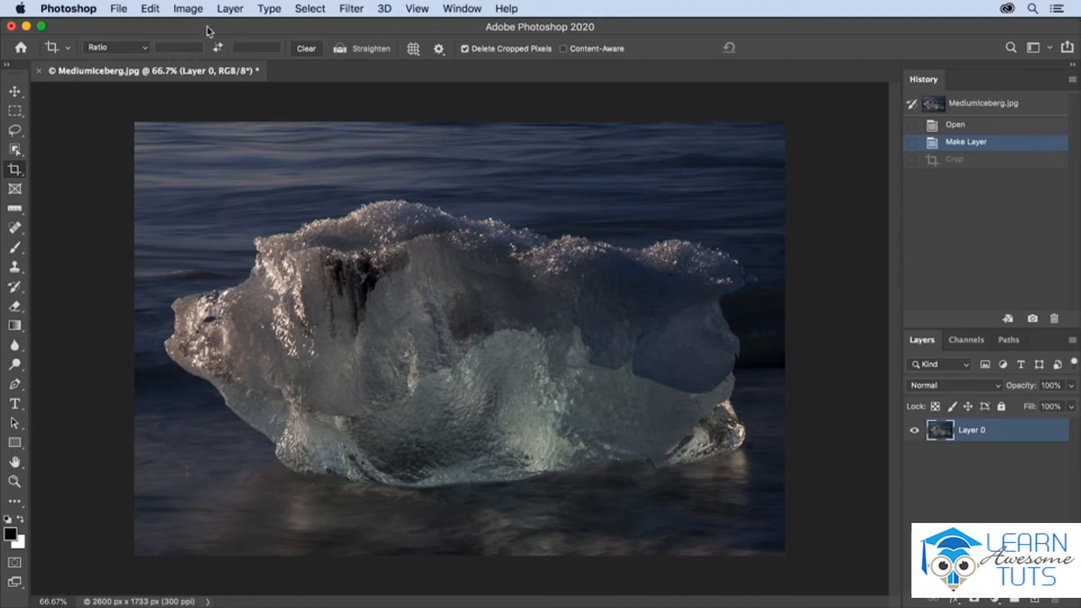
Step: Set up a relative Canvas Size enlargement in inches, with 2 for the width and 2 for the height
{"action": "left_click", "coordinate": [198, 10]}
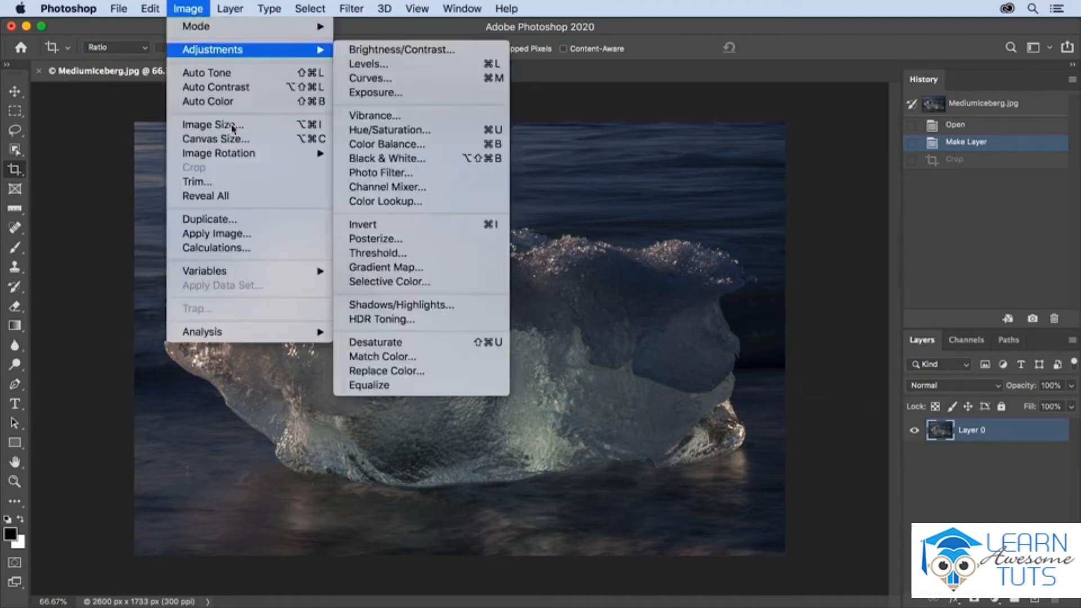
{"action": "left_click", "coordinate": [261, 146]}
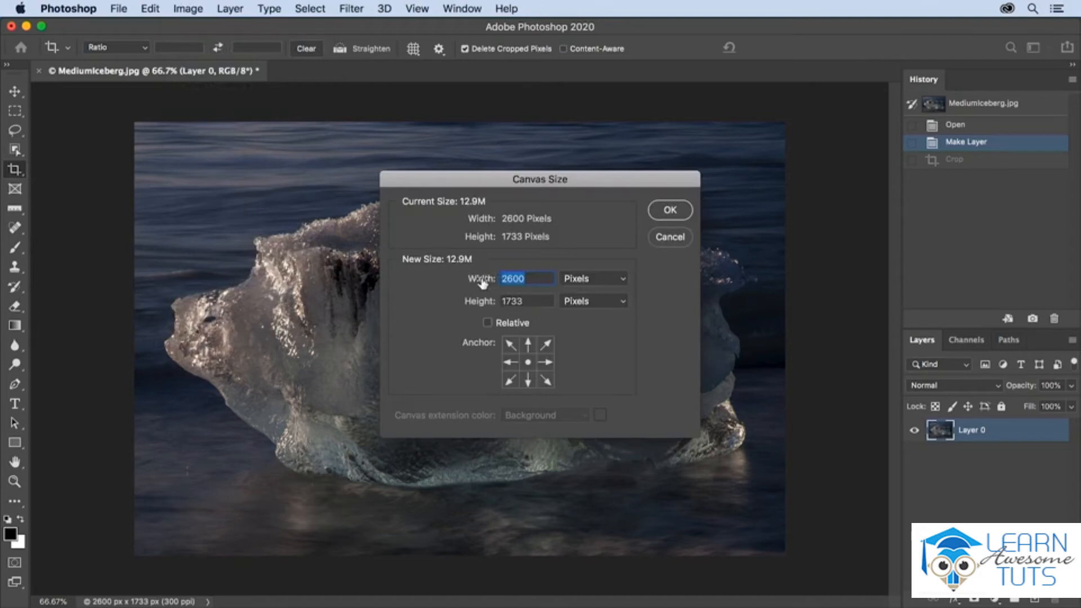
{"action": "left_click", "coordinate": [594, 281]}
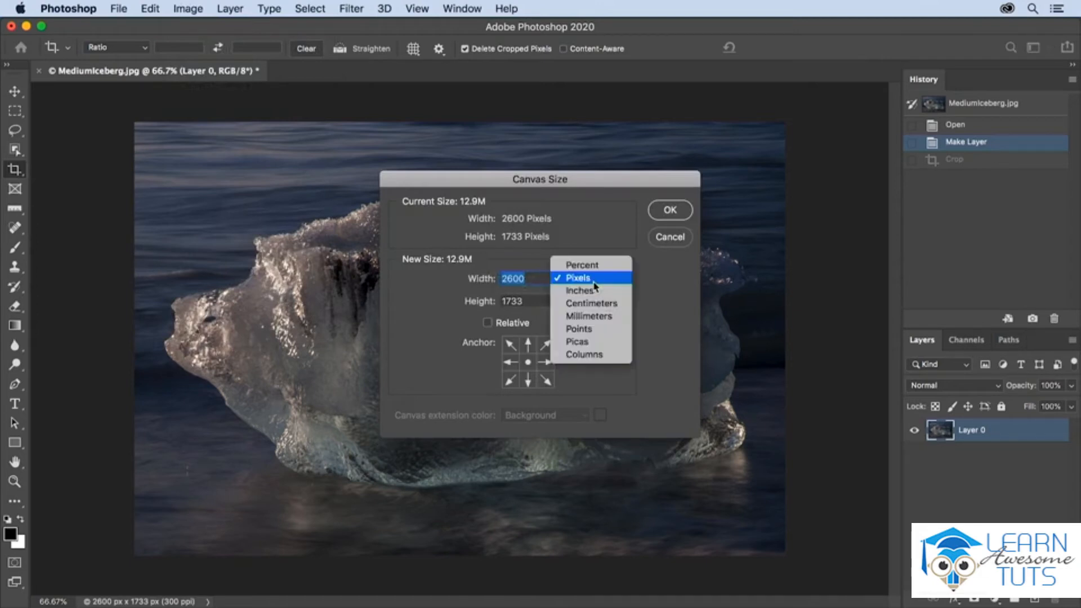
{"action": "left_click", "coordinate": [598, 291]}
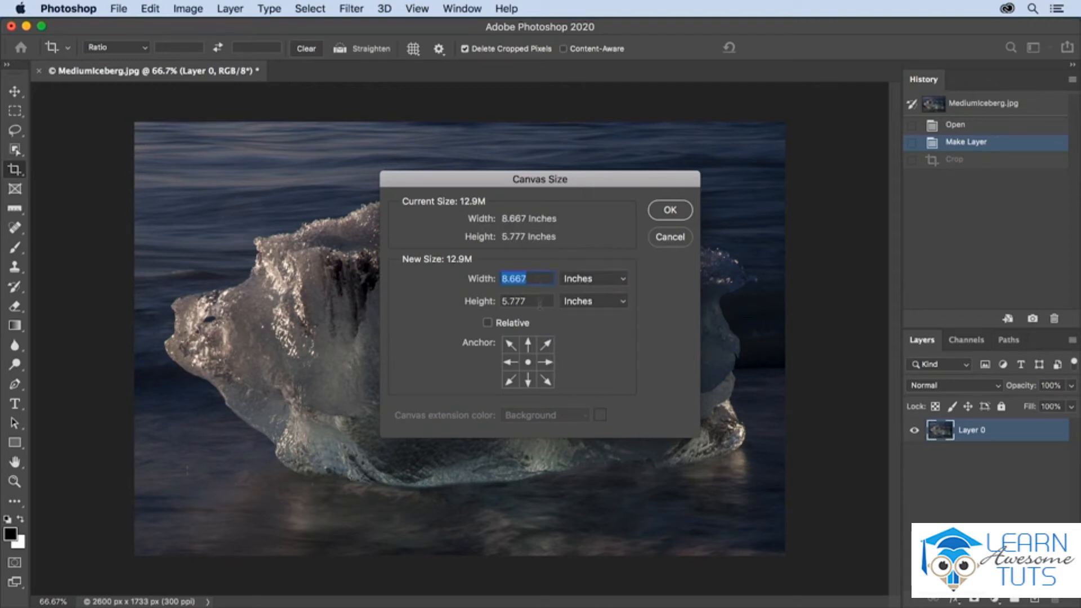
{"action": "left_click", "coordinate": [509, 326]}
{"action": "type", "text": "2"}
{"action": "key", "text": "Tab"}
{"action": "type", "text": "2"}
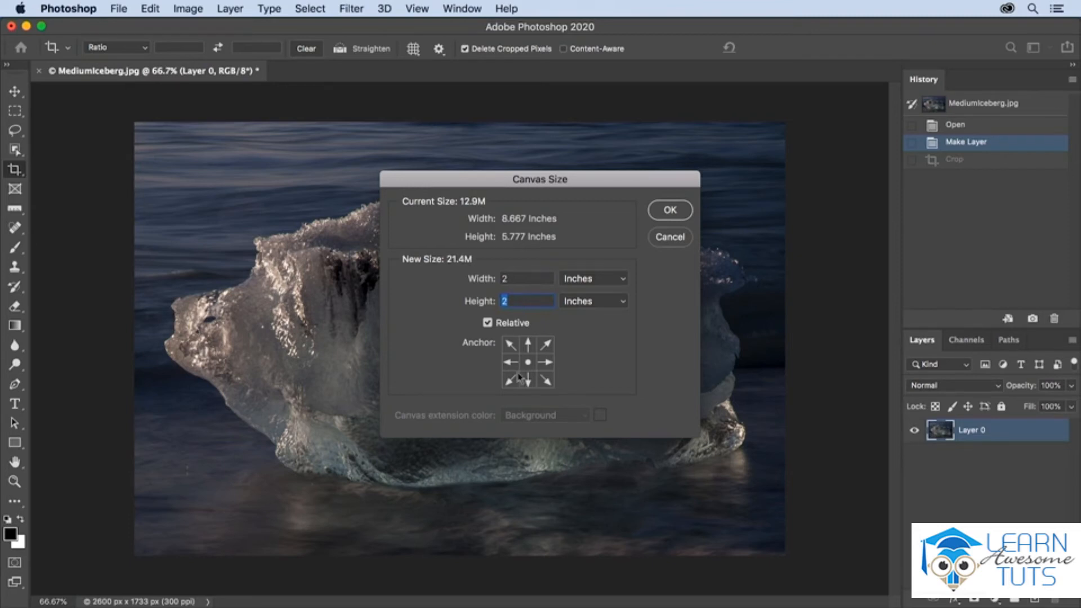
Step: Try different canvas anchor positions, return the anchor to the center, set the relative height to 3 inches, and apply the canvas size
{"action": "left_click", "coordinate": [522, 349]}
{"action": "left_click", "coordinate": [511, 362]}
{"action": "left_click", "coordinate": [529, 384]}
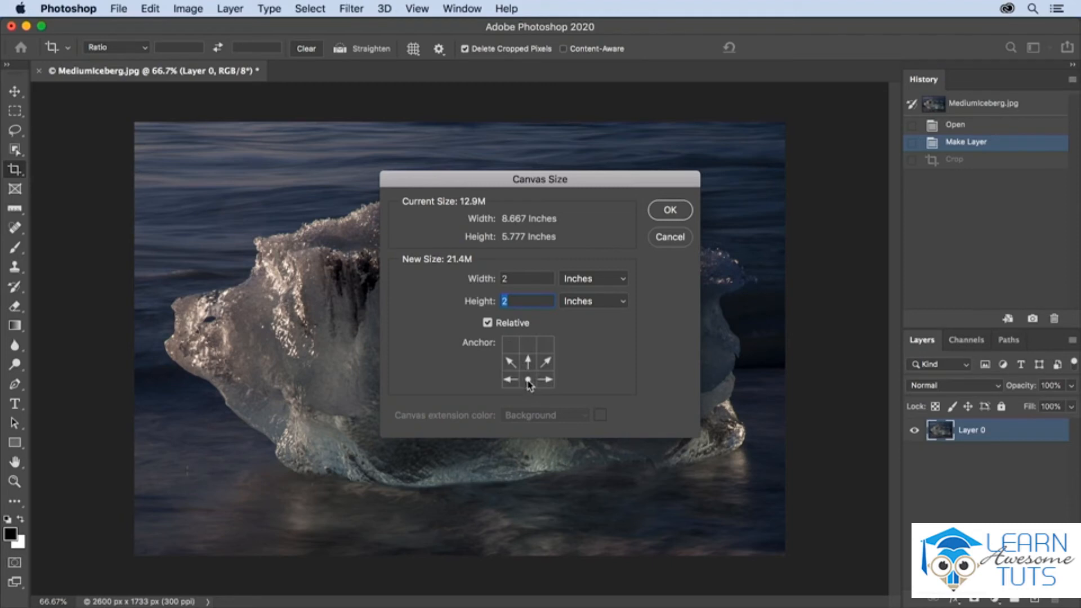
{"action": "left_click", "coordinate": [528, 363]}
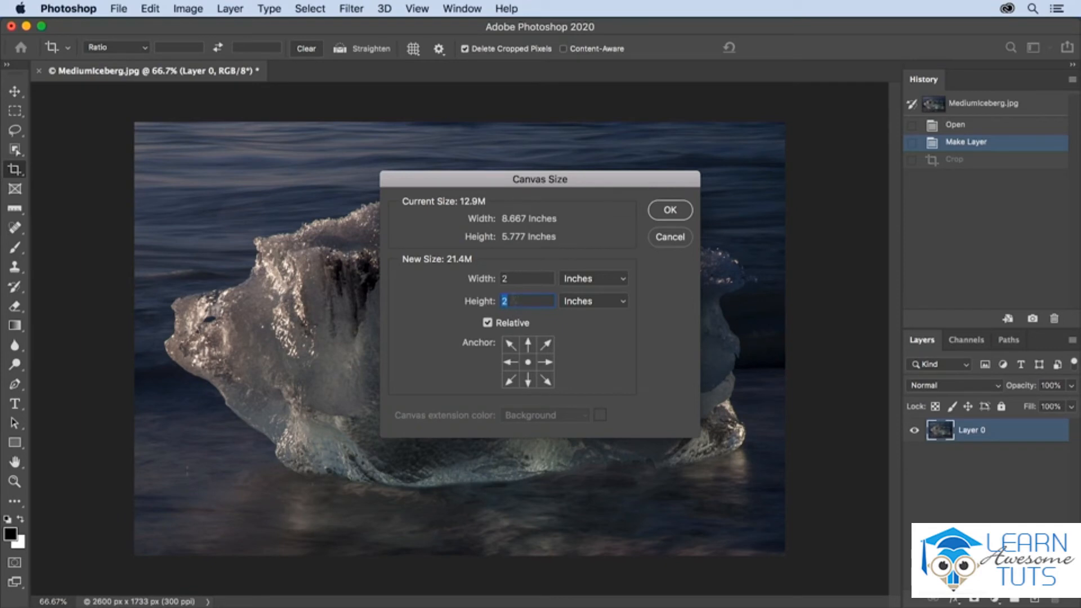
{"action": "type", "text": "3"}
{"action": "left_click", "coordinate": [672, 211]}
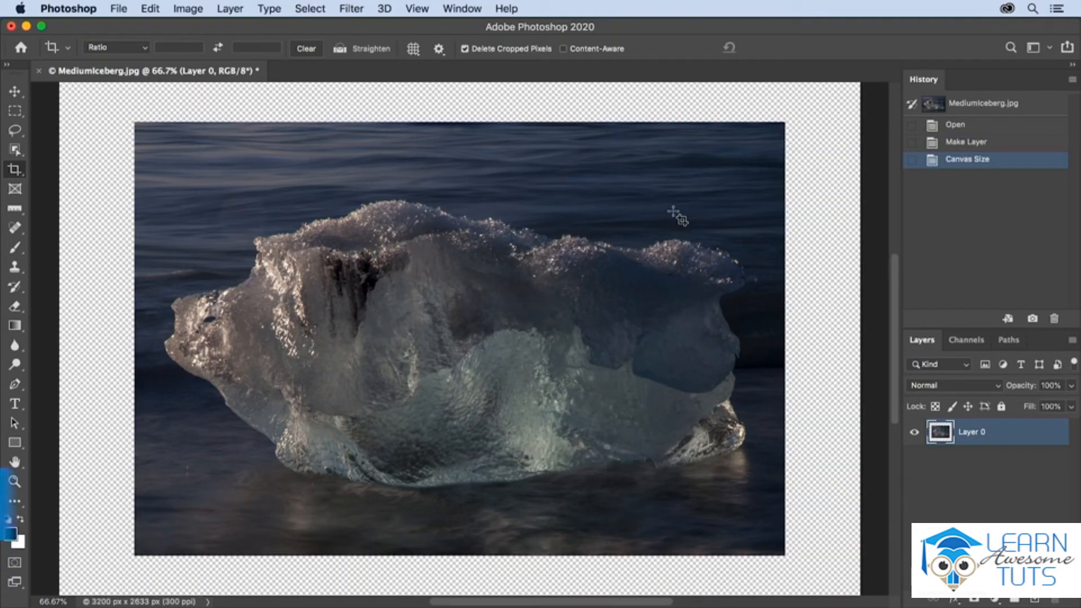
Step: Move the iceberg photo slightly upward on the enlarged canvas, leaving a deeper border below it
{"action": "key", "text": "super+0"}
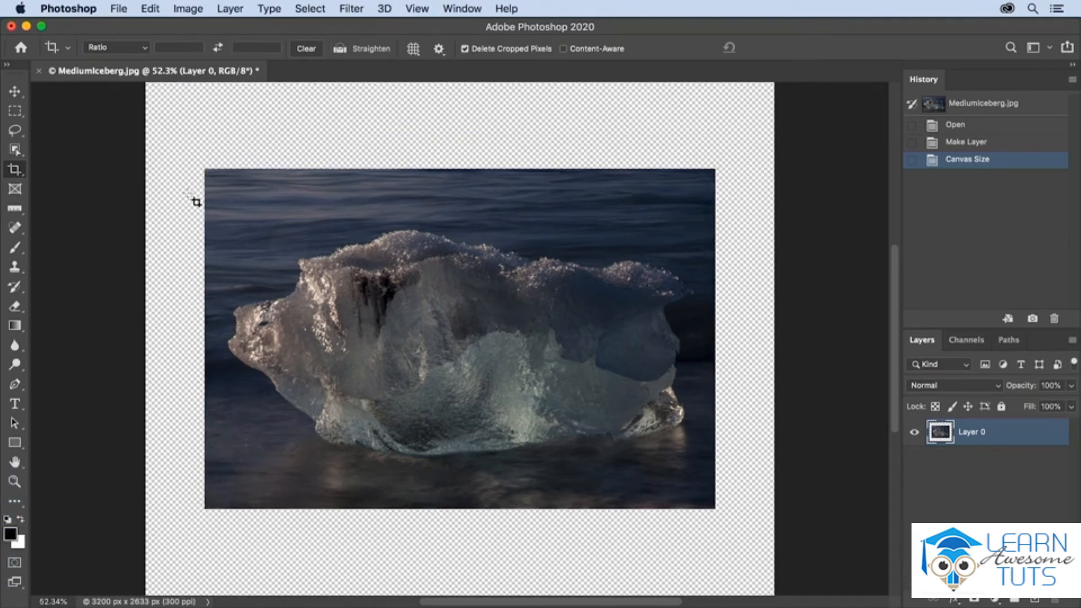
{"action": "left_click", "coordinate": [14, 94]}
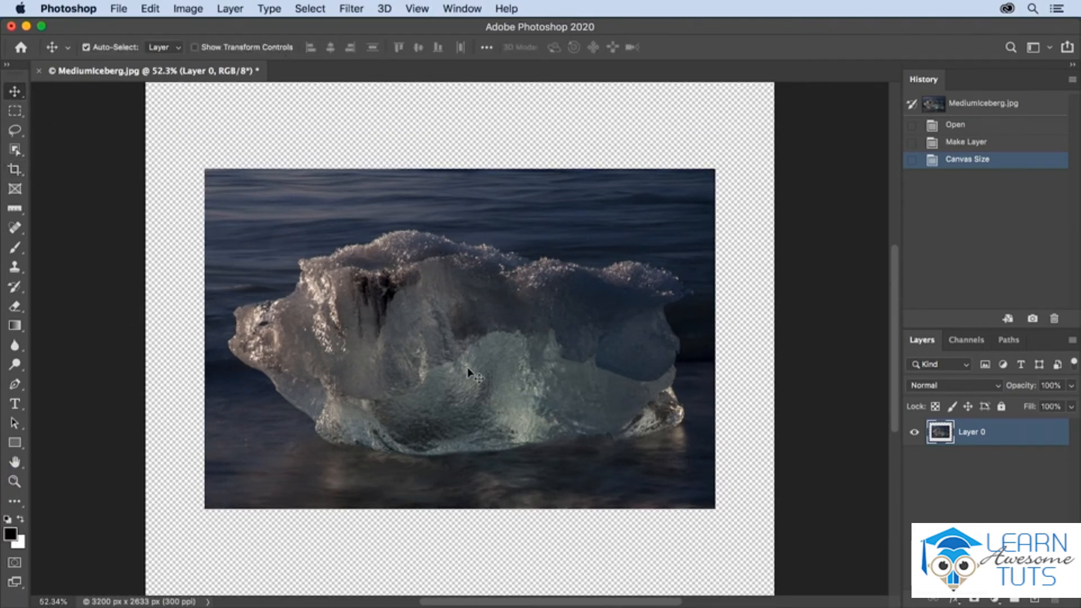
{"action": "left_click_drag", "start_coordinate": [468, 369], "coordinate": [471, 347]}
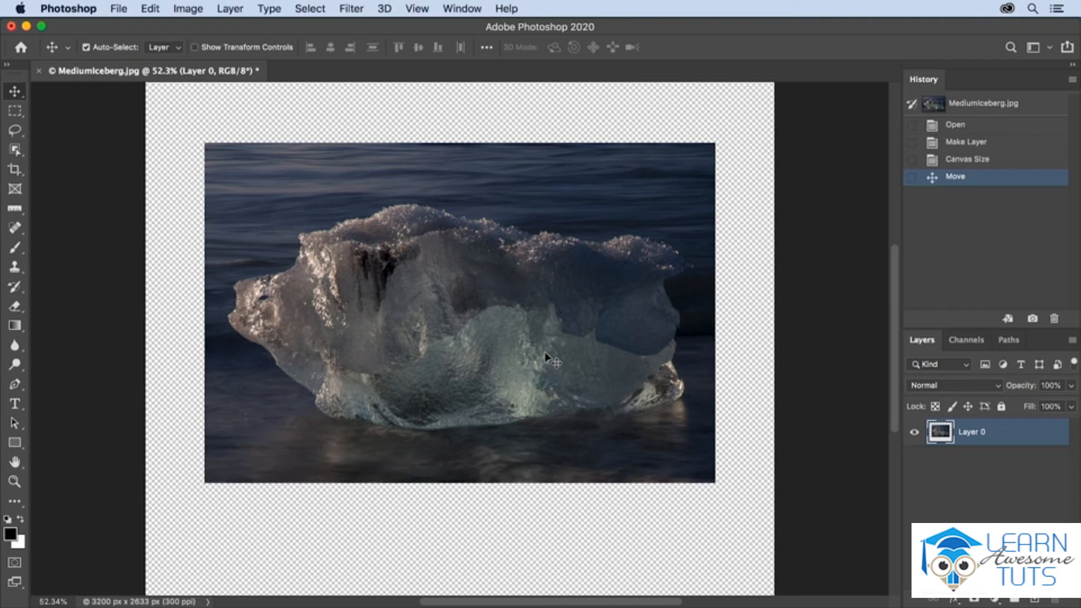
Step: Add a Solid Color fill layer in dark gray #232222 and place it beneath the photo layer
{"action": "left_click", "coordinate": [231, 9]}
{"action": "mouse_move", "coordinate": [355, 197]}
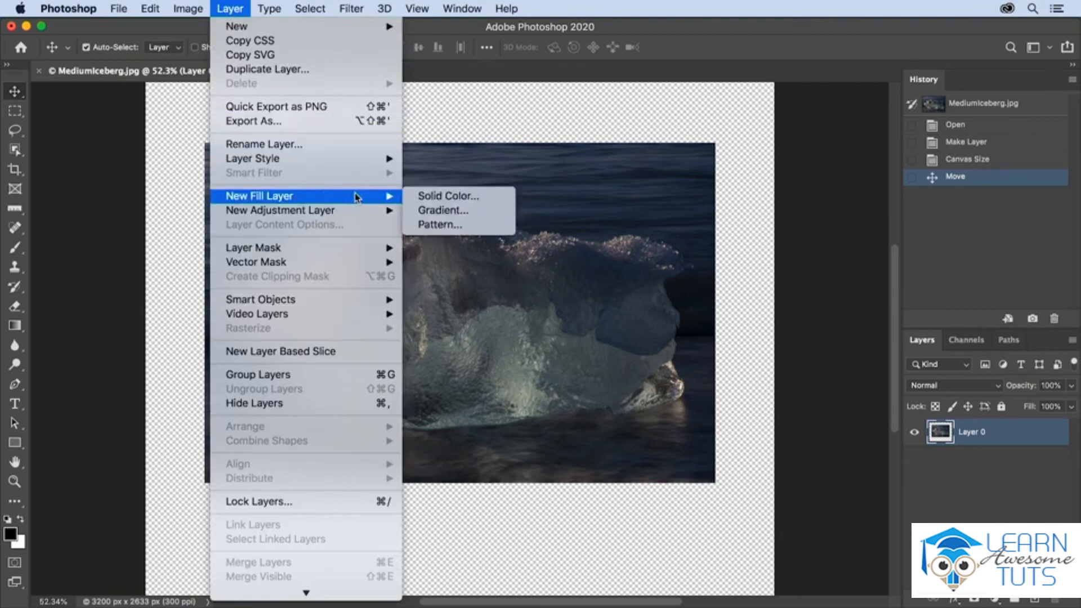
{"action": "left_click", "coordinate": [447, 197]}
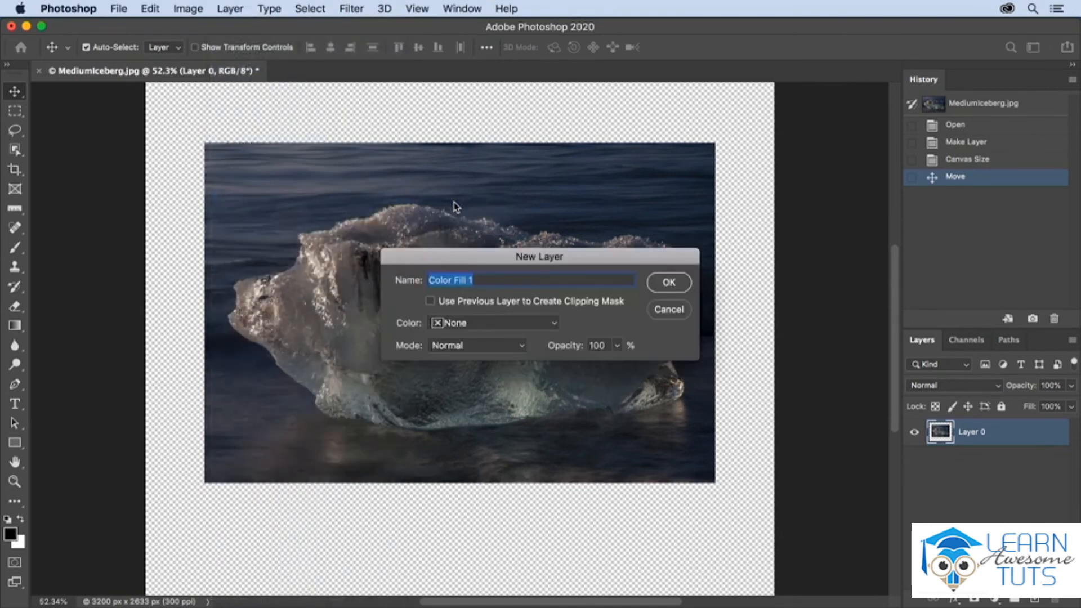
{"action": "left_click", "coordinate": [670, 282]}
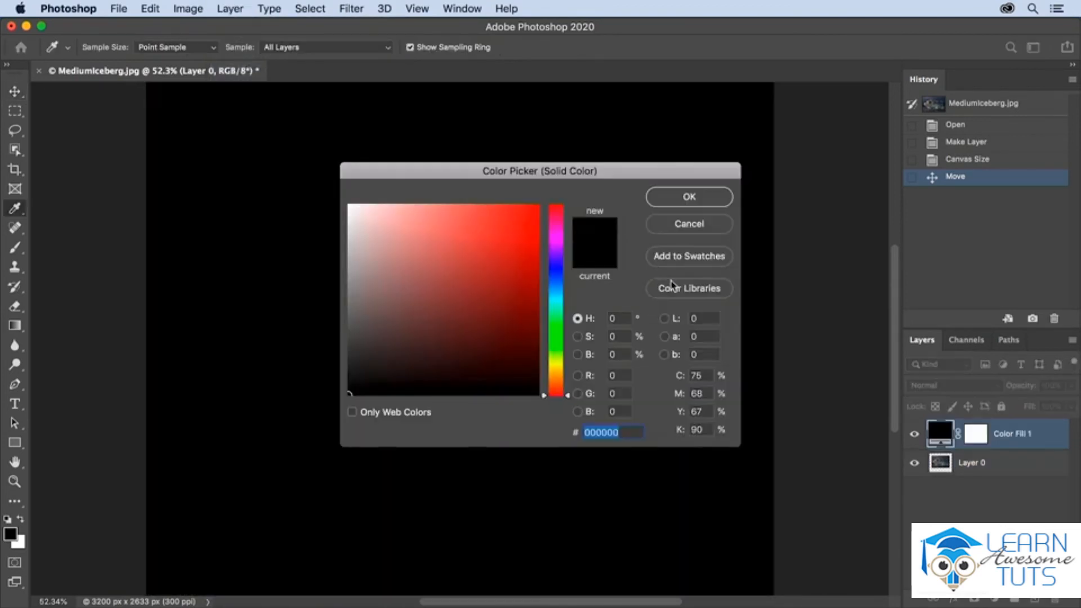
{"action": "left_click_drag", "start_coordinate": [355, 379], "coordinate": [352, 370]}
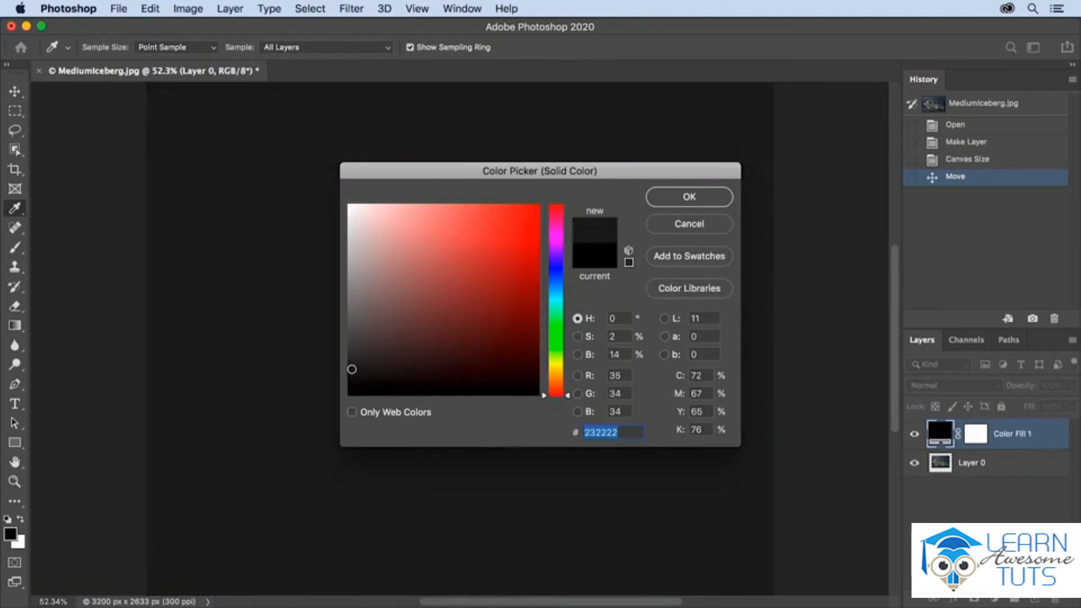
{"action": "left_click", "coordinate": [687, 197]}
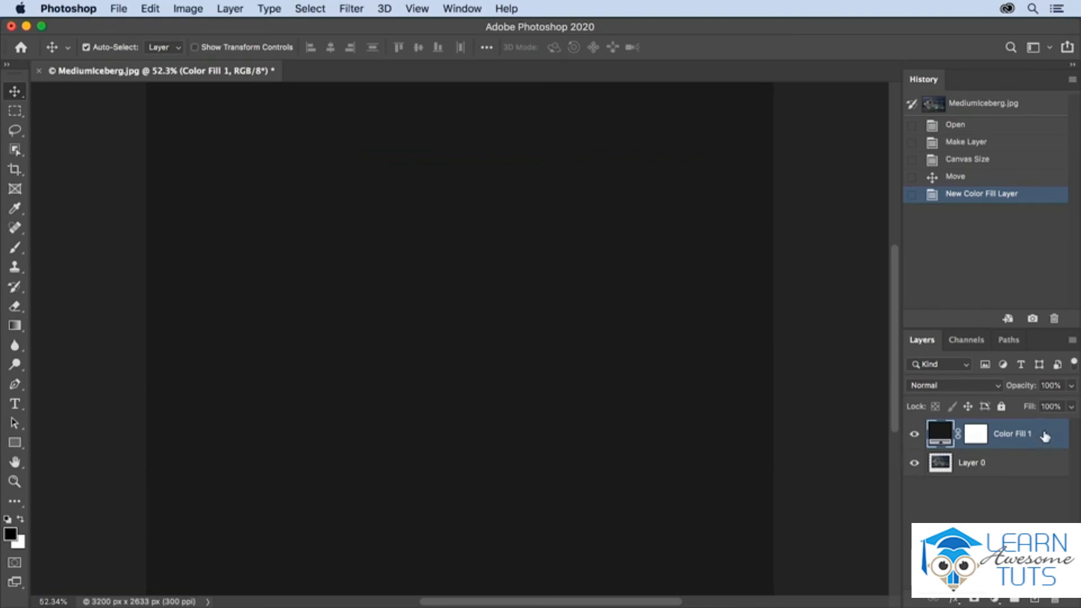
{"action": "left_click_drag", "start_coordinate": [1042, 434], "coordinate": [1043, 480]}
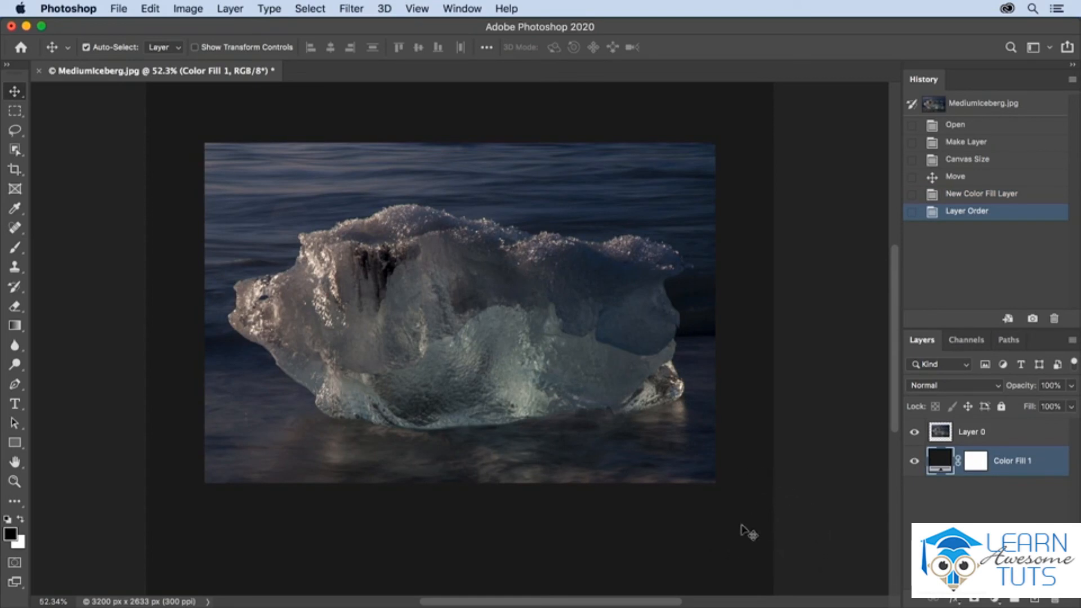
Step: Change the color of the fill layer behind the photo to a light gray
{"action": "double_click", "coordinate": [940, 460]}
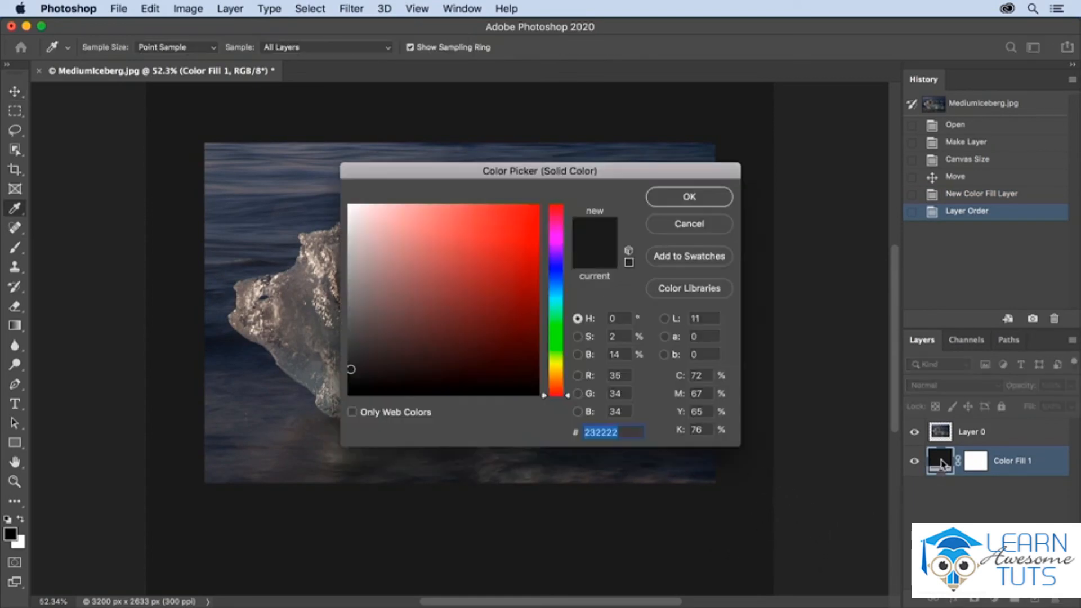
{"action": "mouse_move", "coordinate": [357, 229]}
{"action": "left_mouse_down"}
{"action": "mouse_move", "coordinate": [350, 222]}
{"action": "mouse_move", "coordinate": [345, 234]}
{"action": "left_mouse_up"}
{"action": "left_click", "coordinate": [697, 200]}
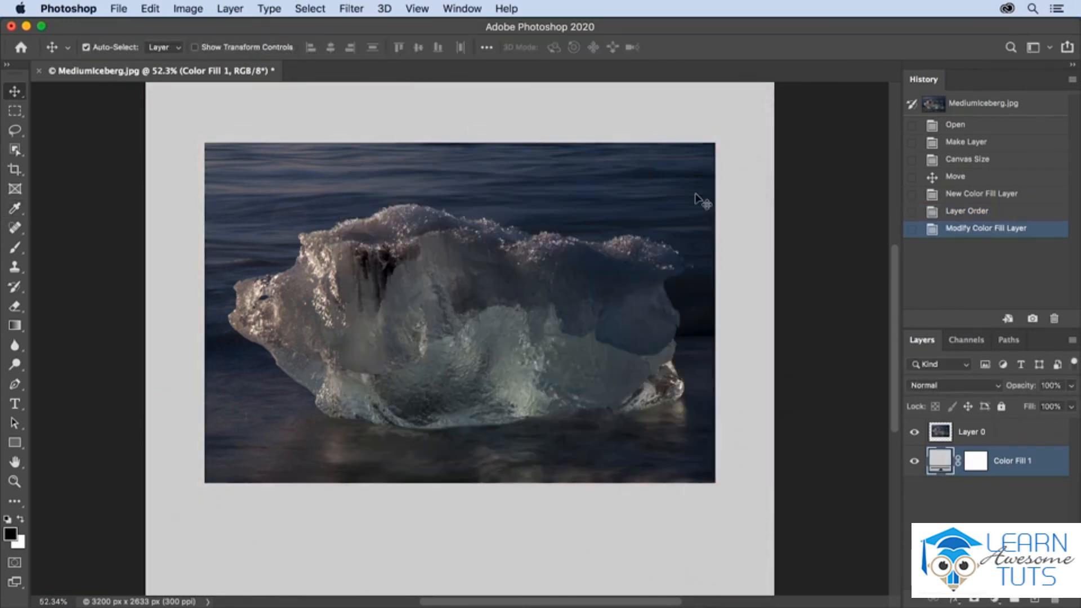